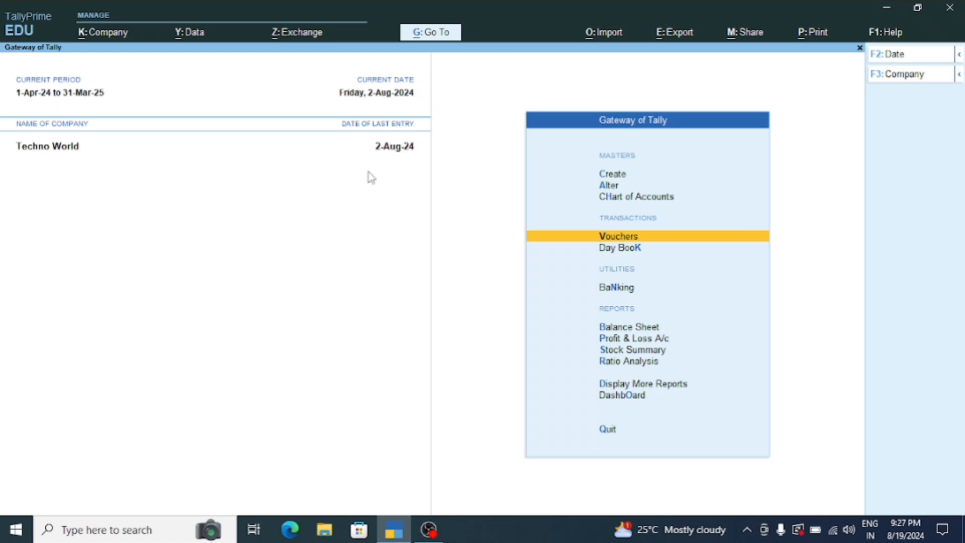
Open the Day Book and review the Prepaid Rent, Drawings and Advance Salary payment vouchers
click(623, 251)
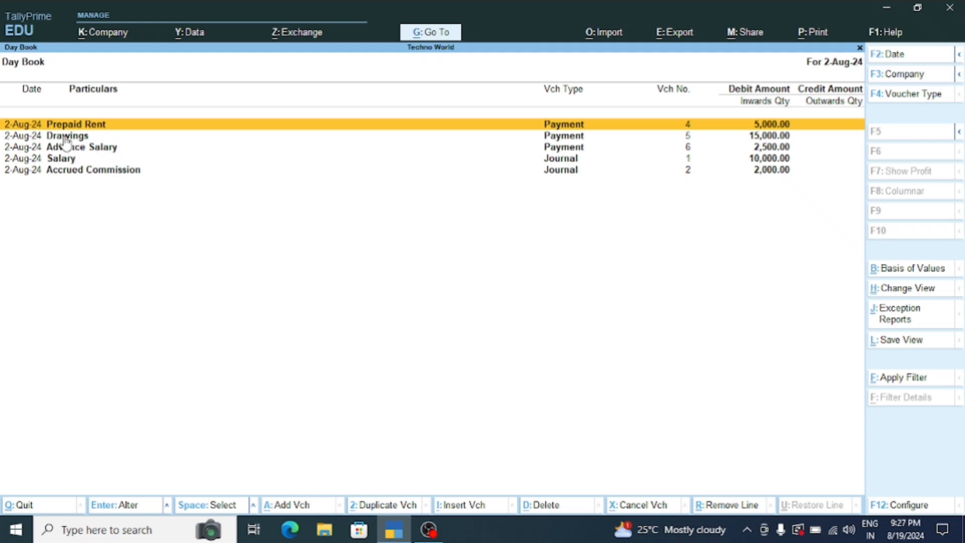
double_click(140, 129)
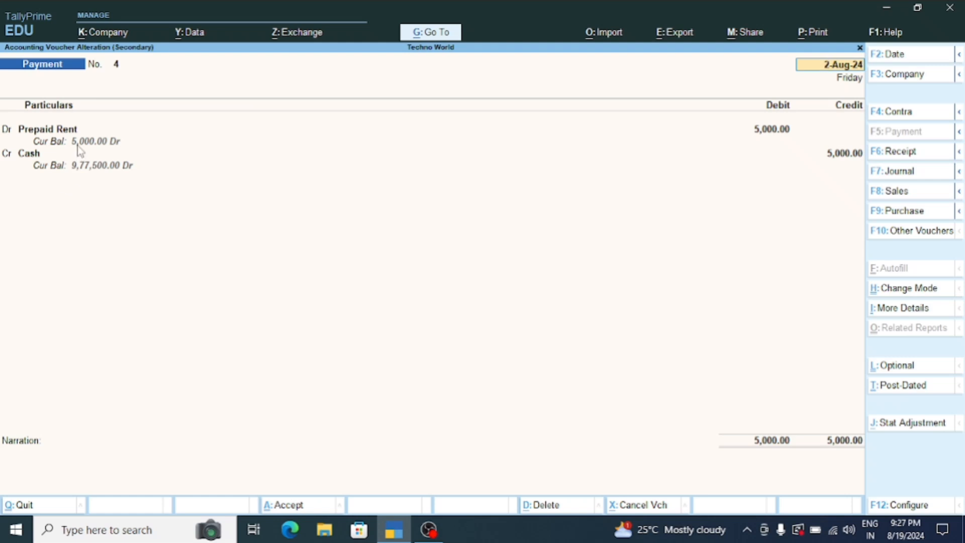
click(860, 48)
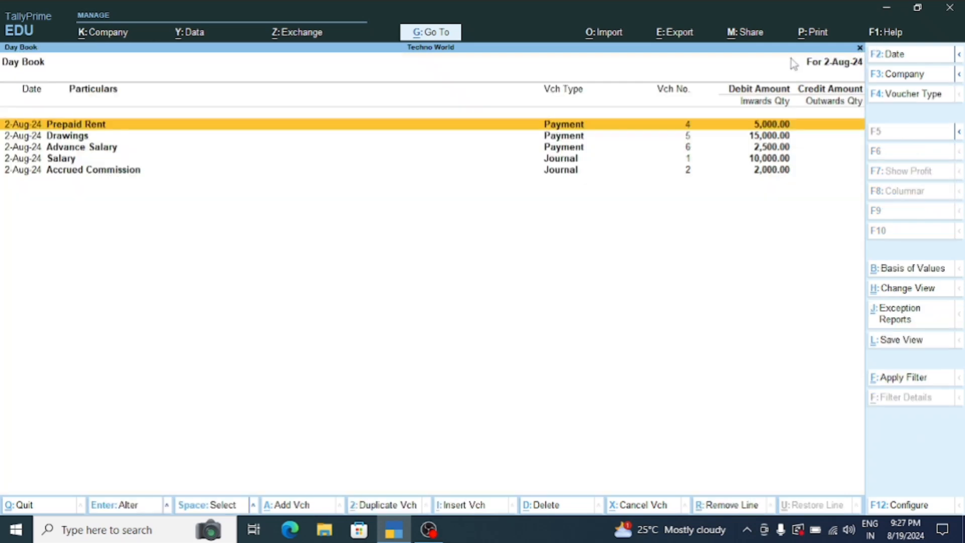
double_click(98, 137)
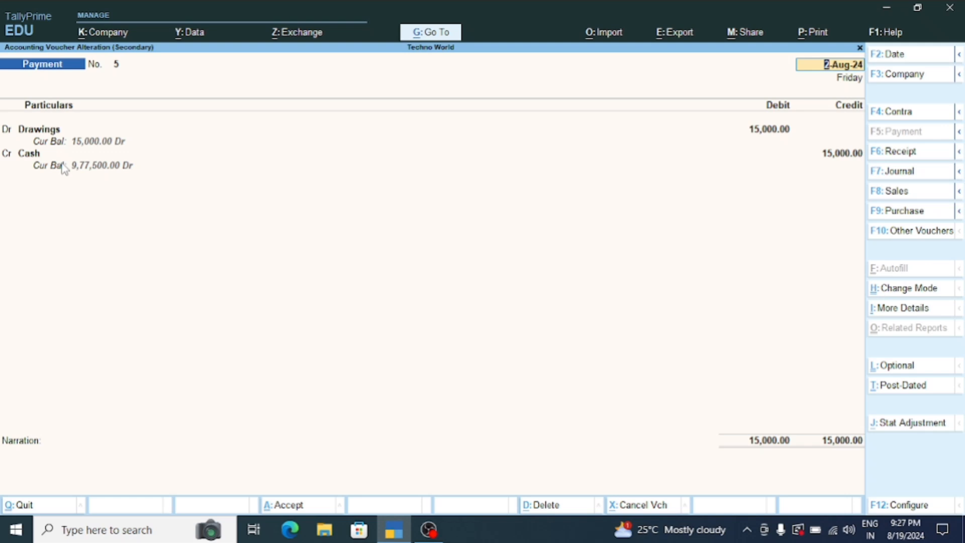
click(860, 47)
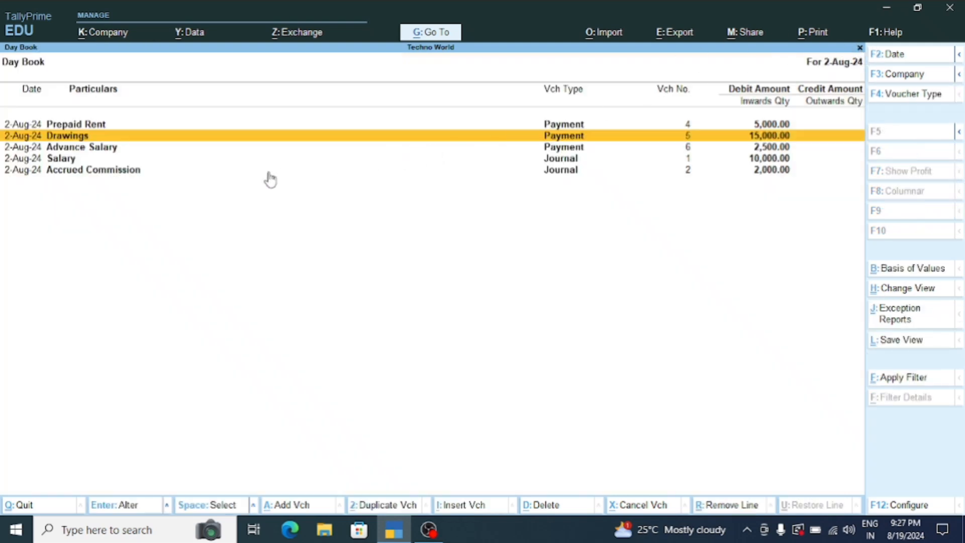
double_click(119, 148)
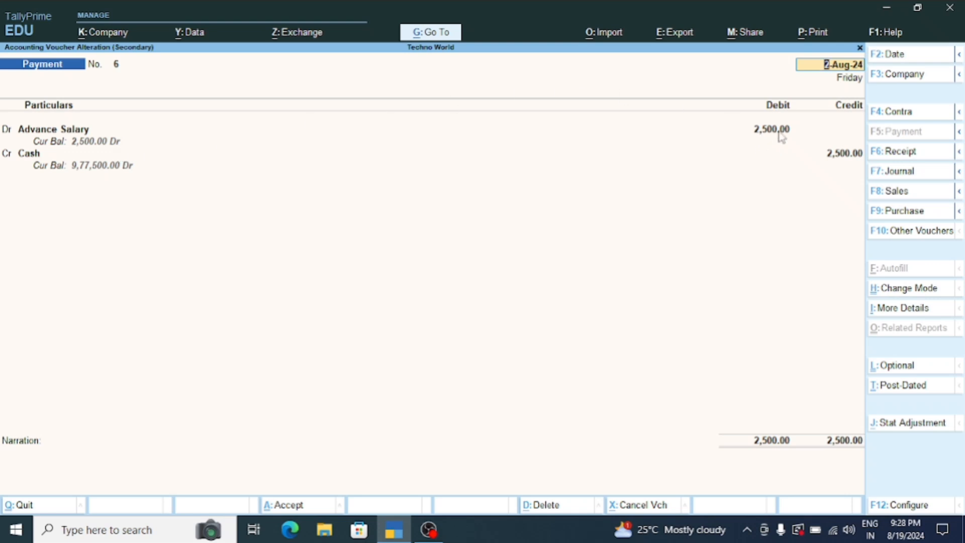
click(860, 48)
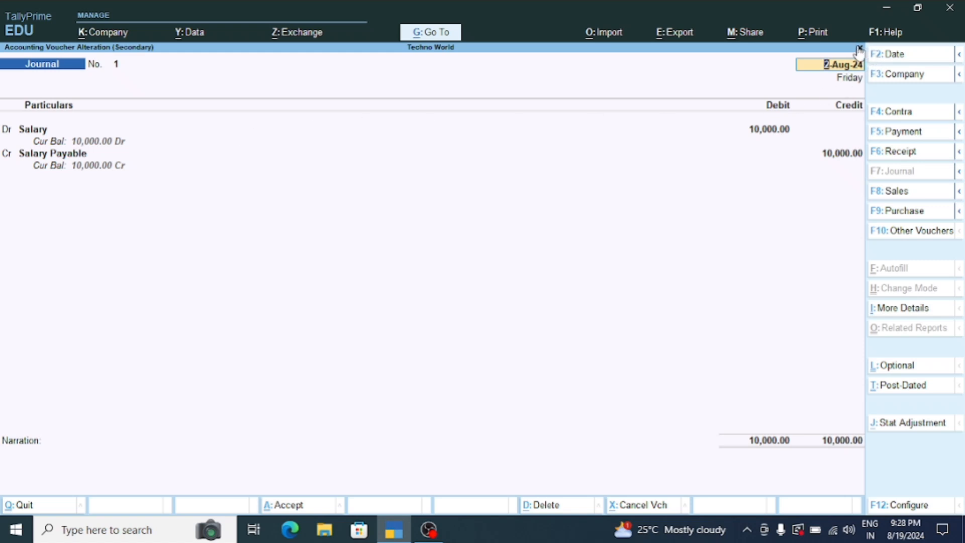
Review the Salary and Accrued Commission journal vouchers, and leave the Day Book
key(Escape)
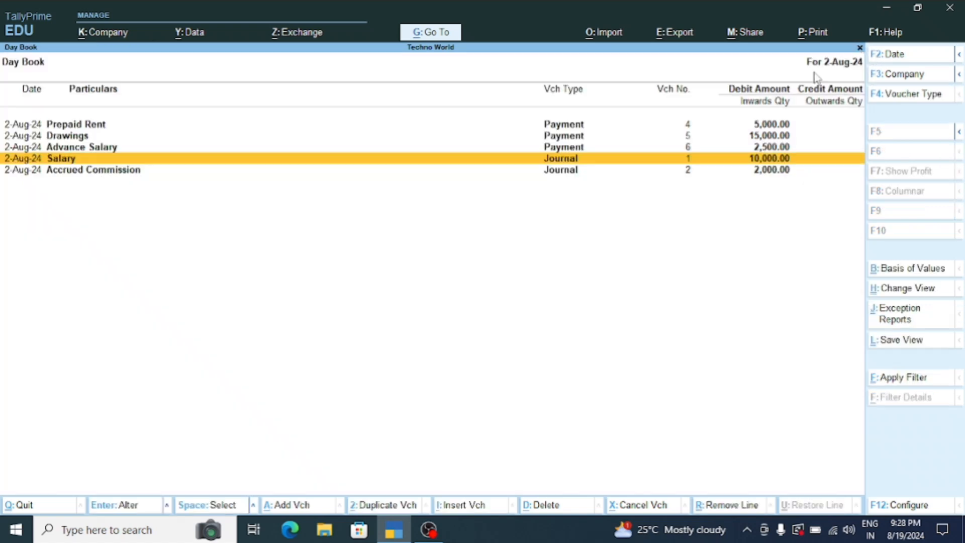
double_click(566, 170)
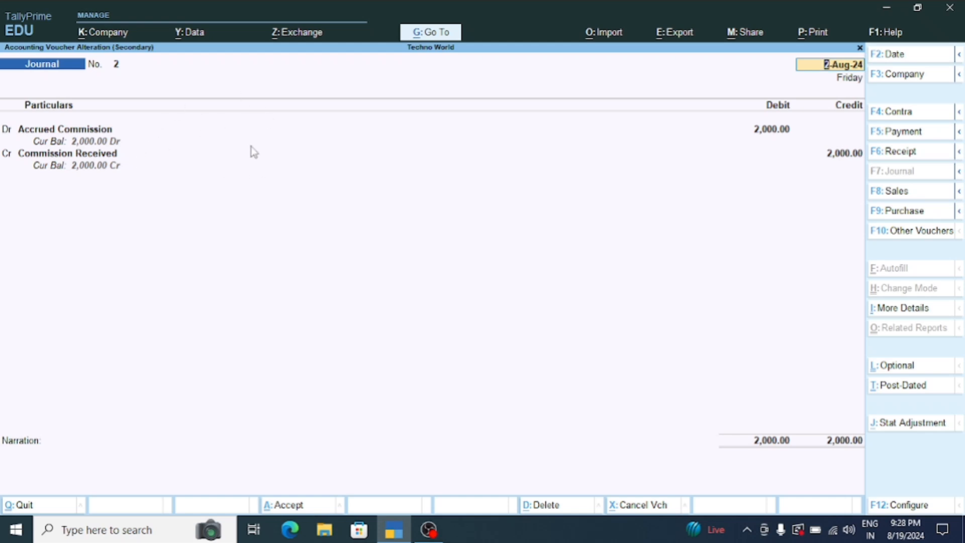
click(860, 47)
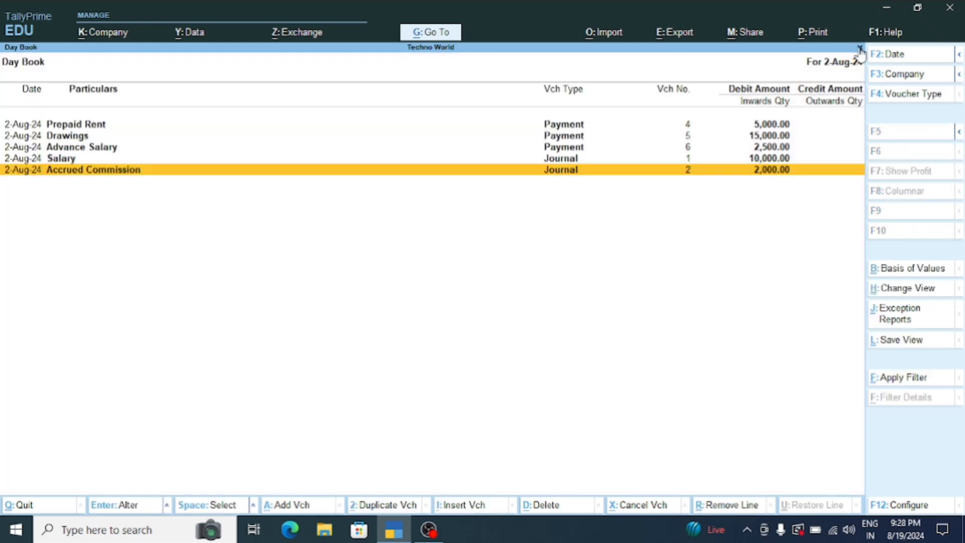
click(860, 48)
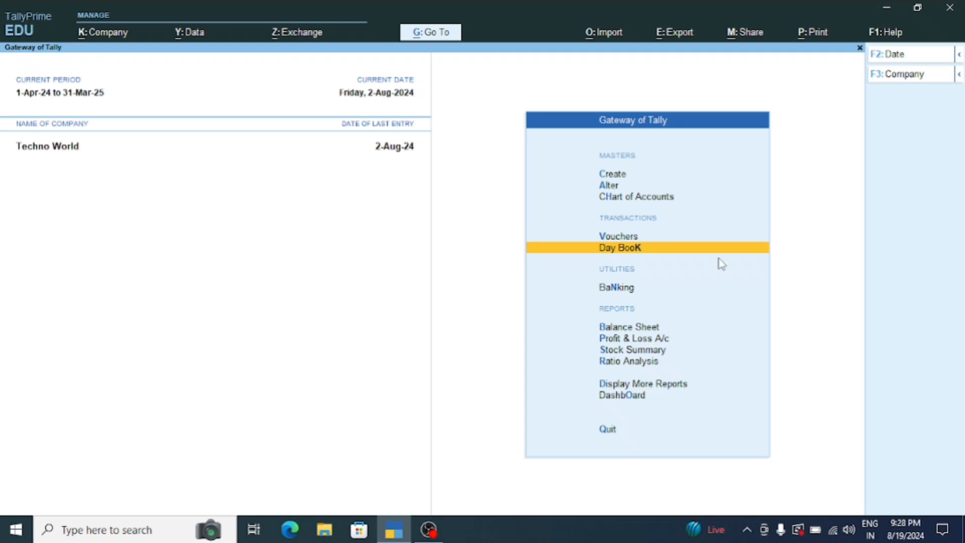
Examine the Balance Sheet in detailed view and return to the Gateway of Tally
click(626, 327)
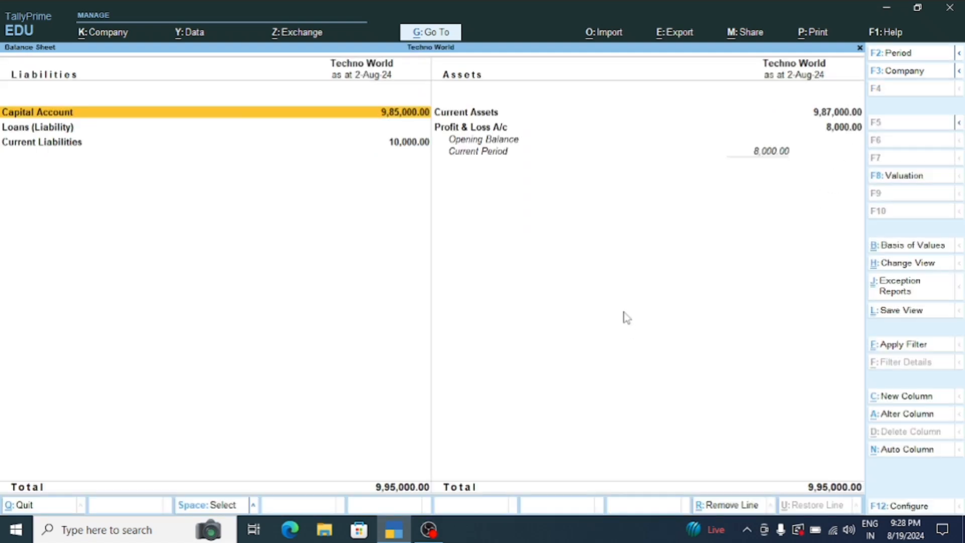
key(alt+F5)
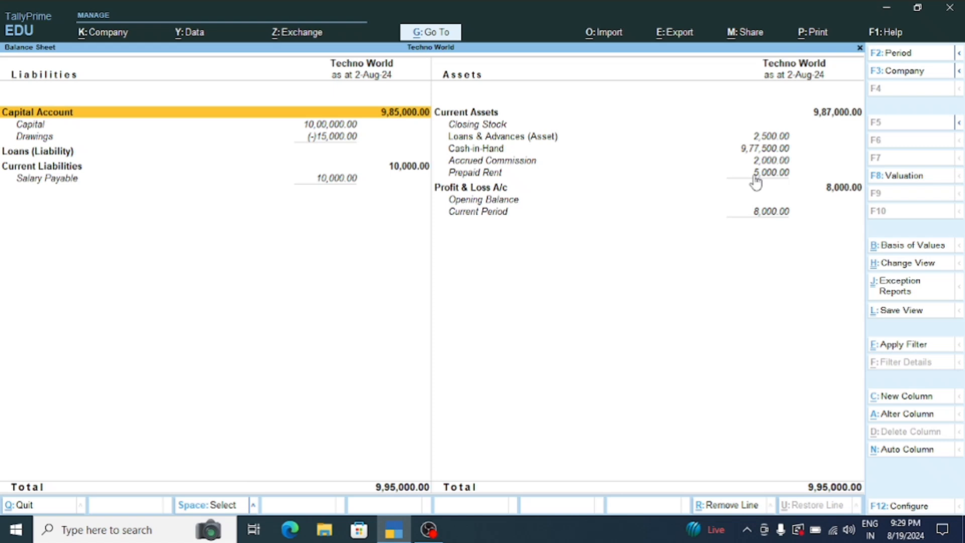
key(Escape)
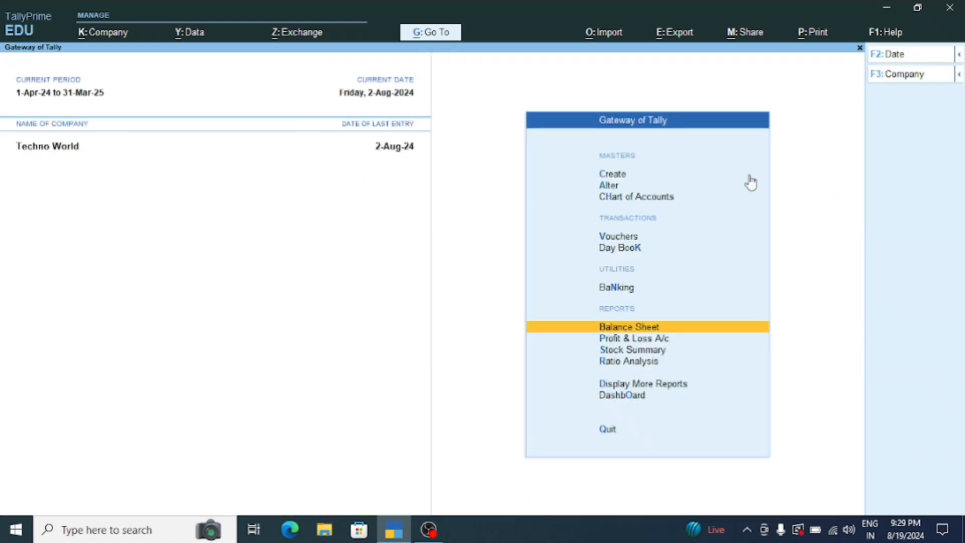
Start a journal voucher that debits the Rent ledger with 5,000
click(620, 237)
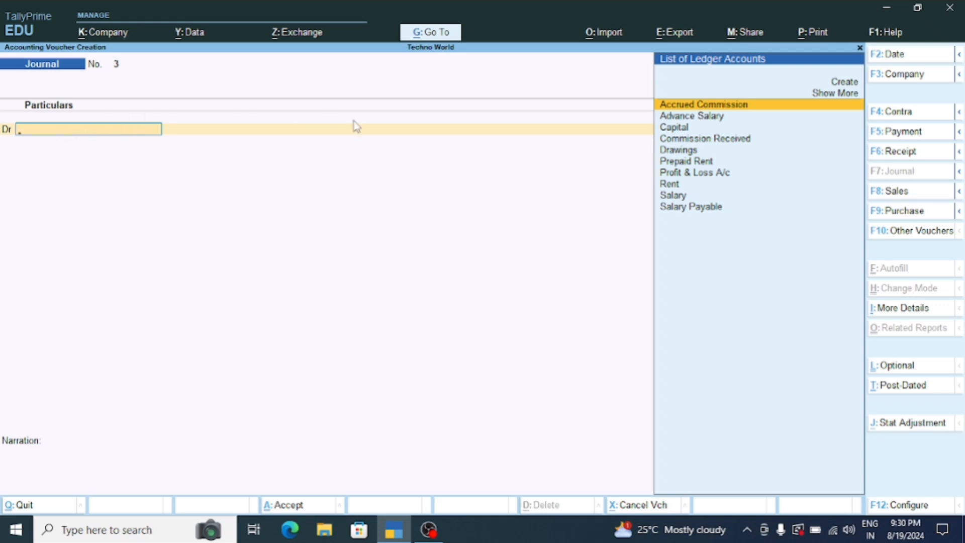
click(668, 185)
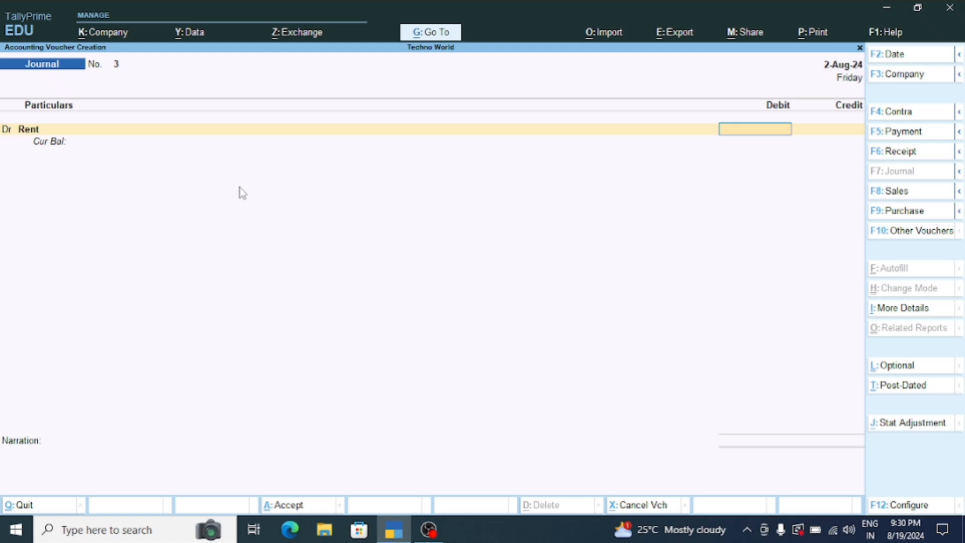
text(5000)
key(Return)
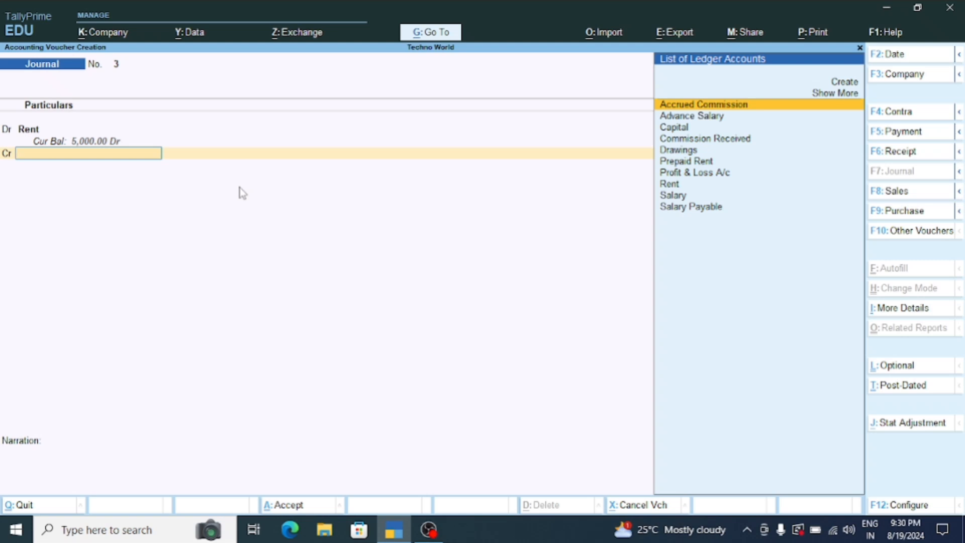
Credit Prepaid Rent with 5,000 and save the journal voucher without a narration
key(Down)
key(Down)
key(Down)
key(Down)
key(Down)
key(Return)
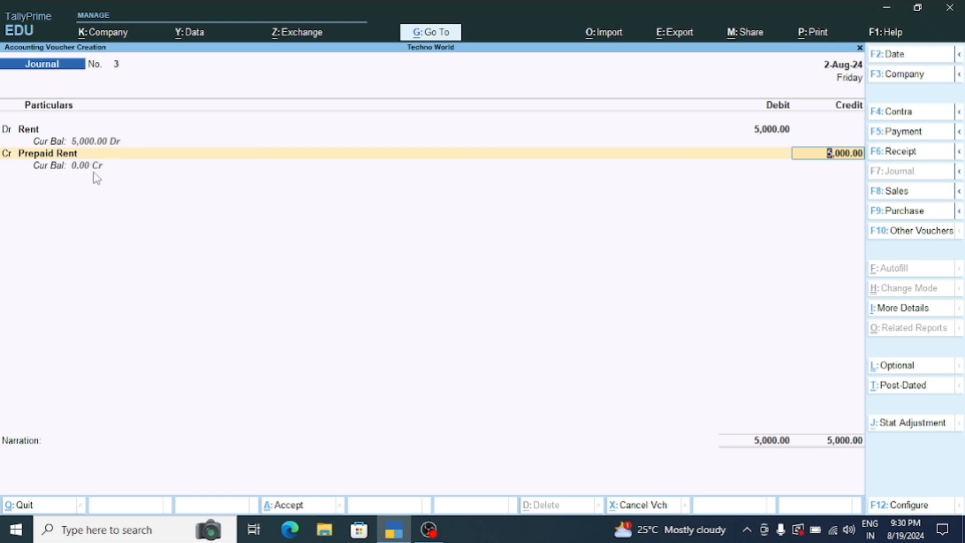
key(Return)
key(Return)
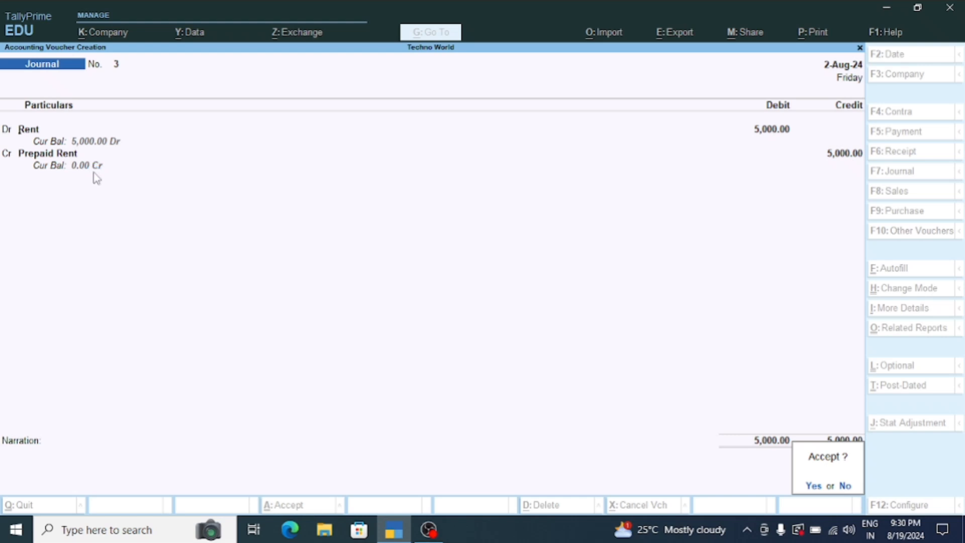
key(Return)
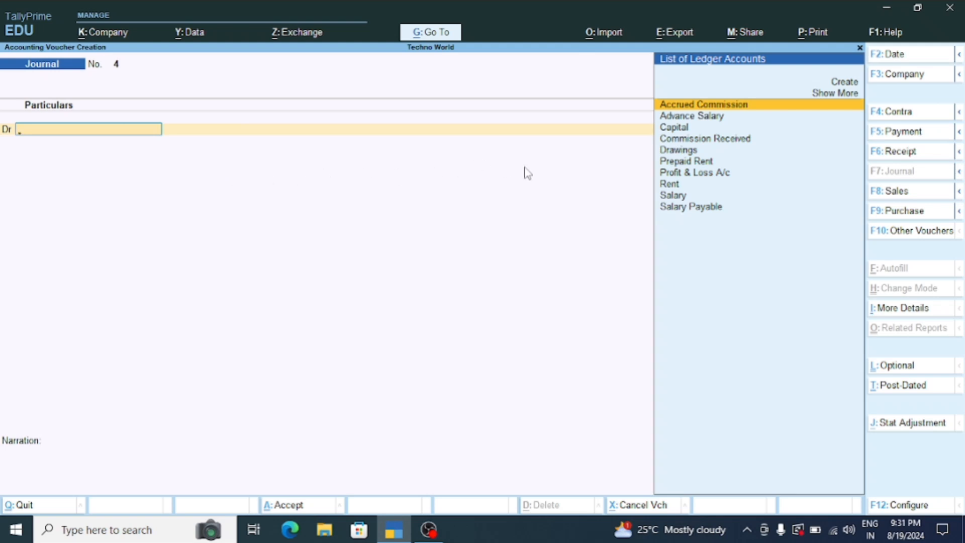
Record a journal voucher debiting Salary 2,500 and crediting Advance Salary 2,500, without a narration
click(671, 196)
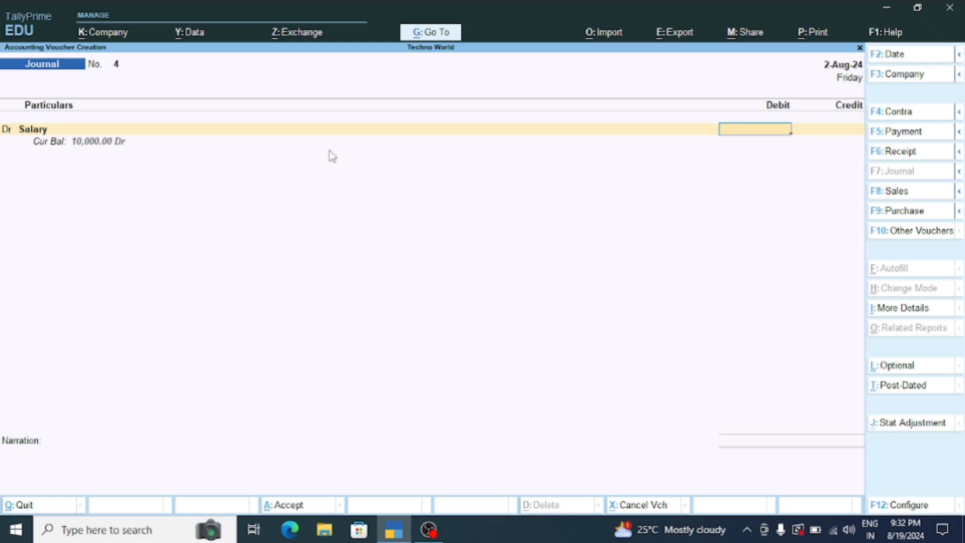
text(2500)
key(Return)
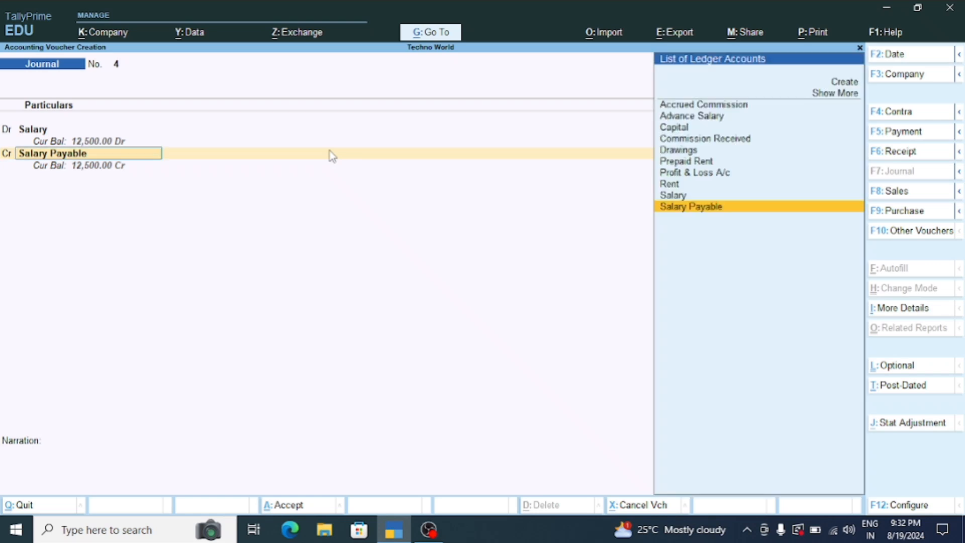
text(Ad)
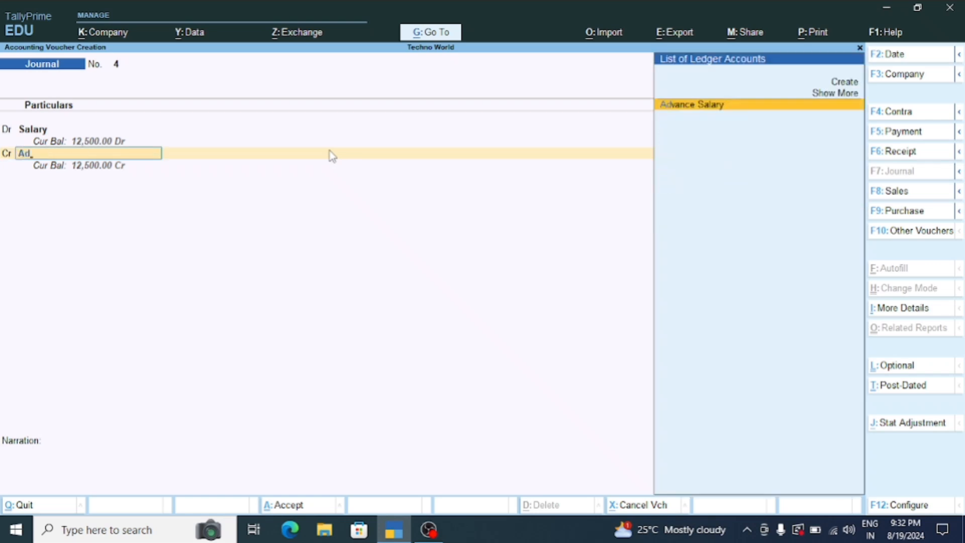
key(Return)
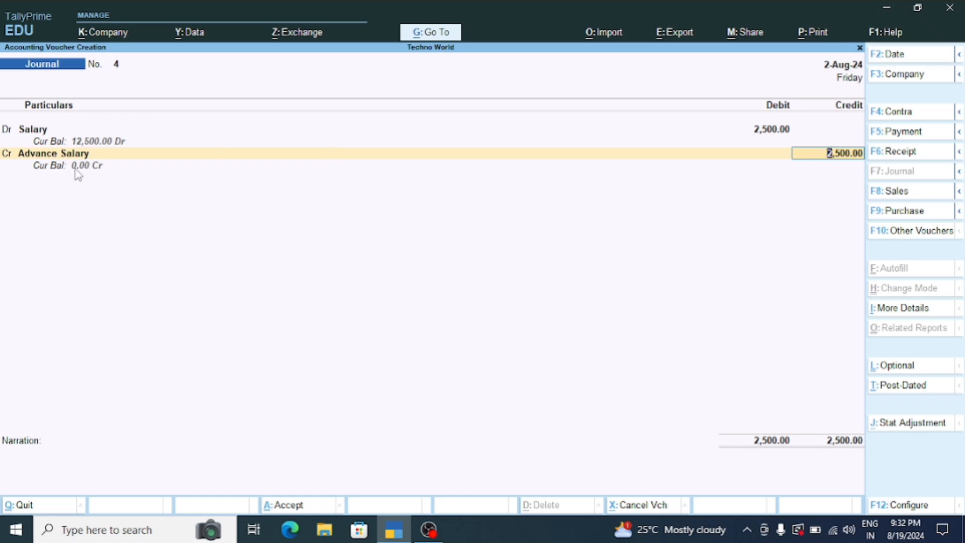
key(Return)
key(Return)
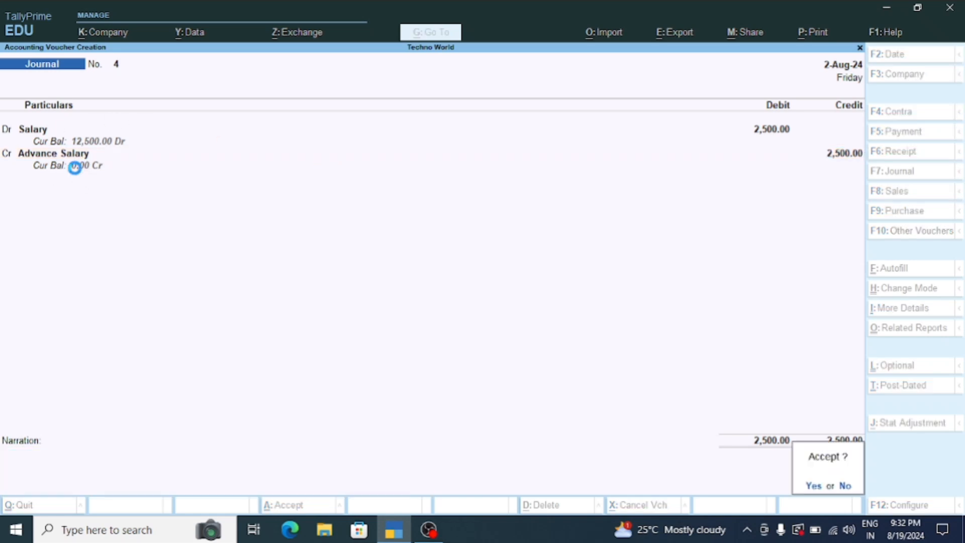
key(Return)
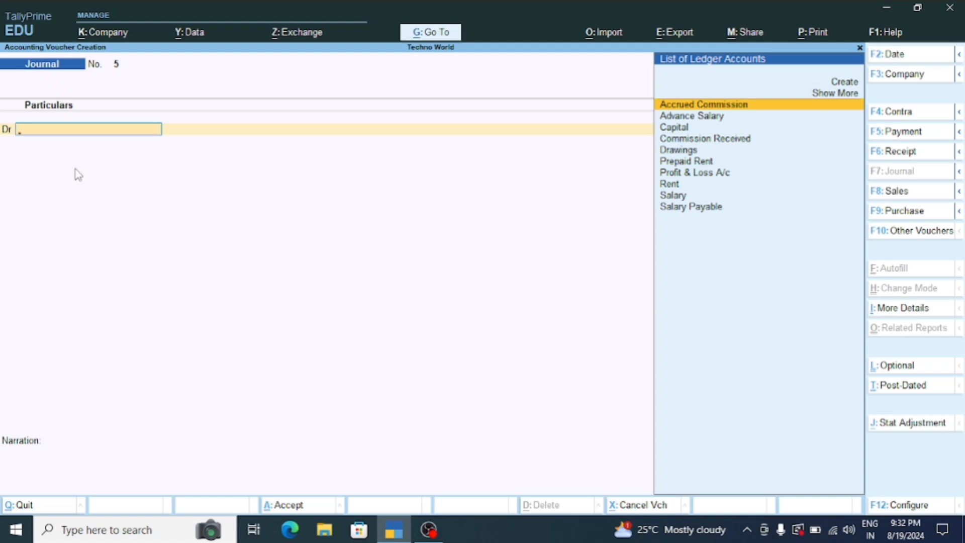
Record a journal voucher debiting Capital 15,000 and crediting Drawings 15,000, without a narration
click(674, 128)
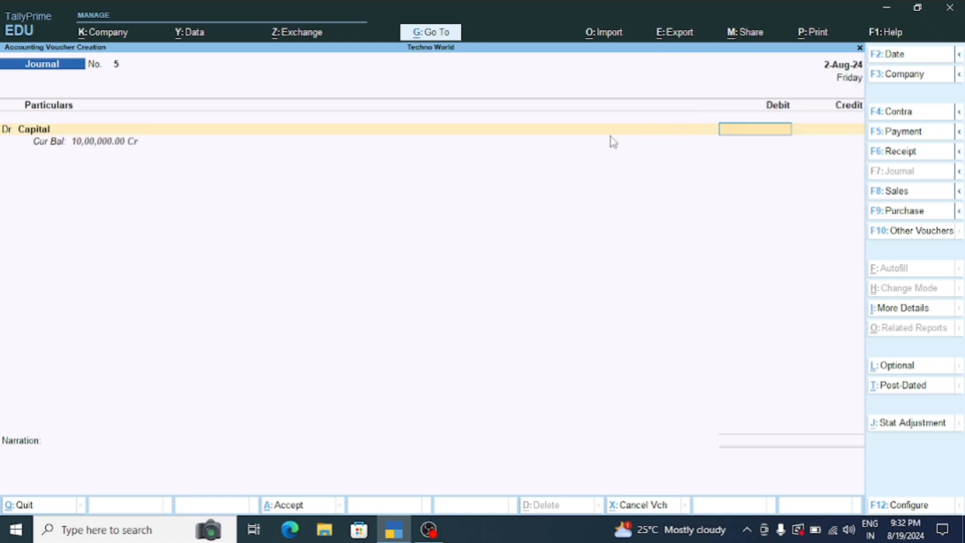
text(15000)
key(Return)
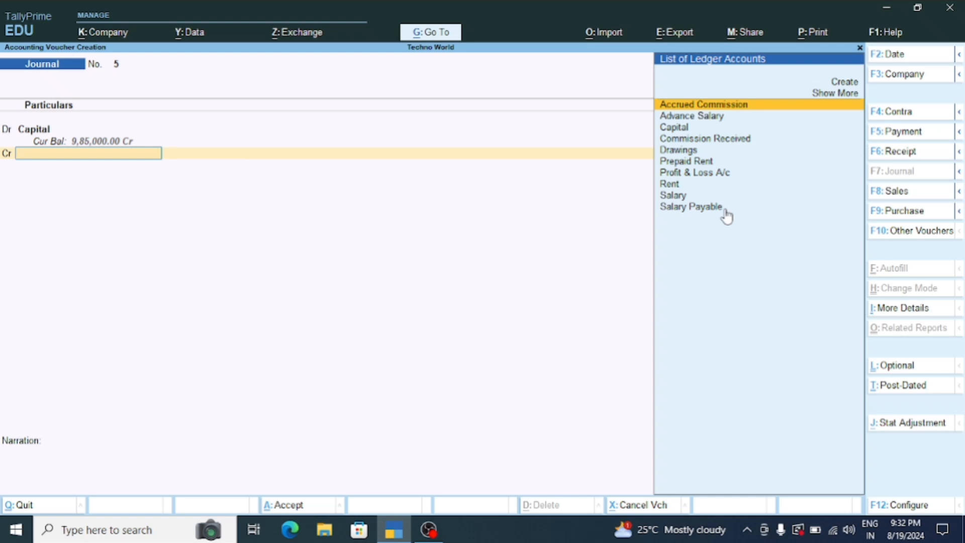
text(Dr)
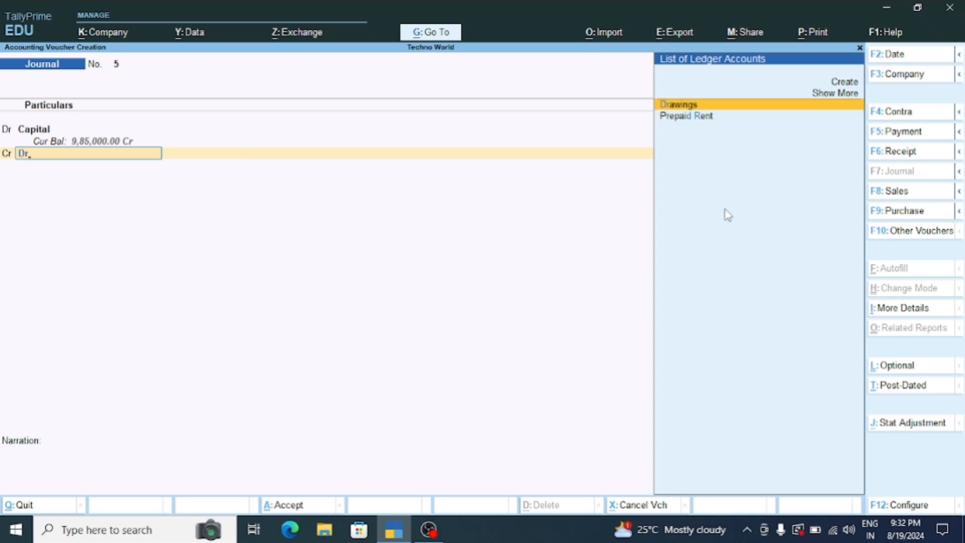
key(Return)
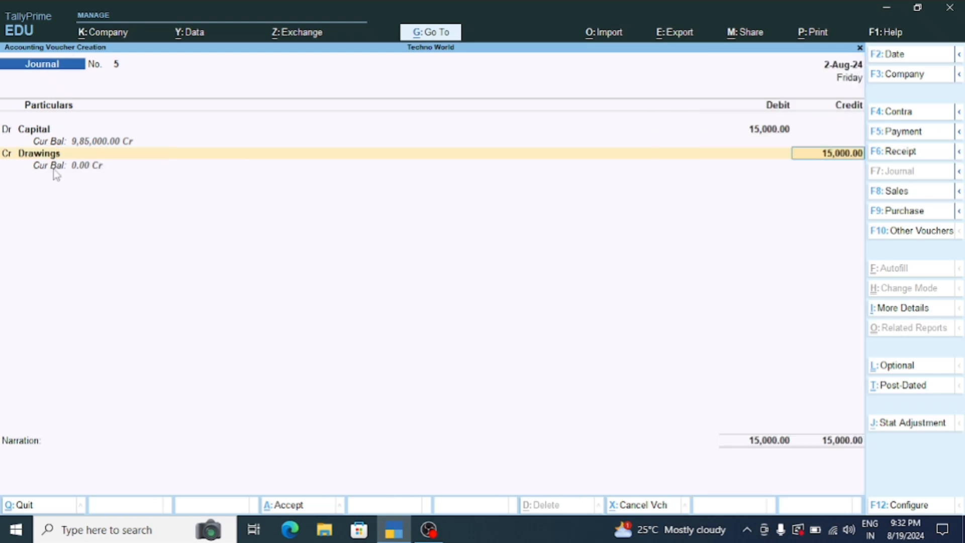
key(Return)
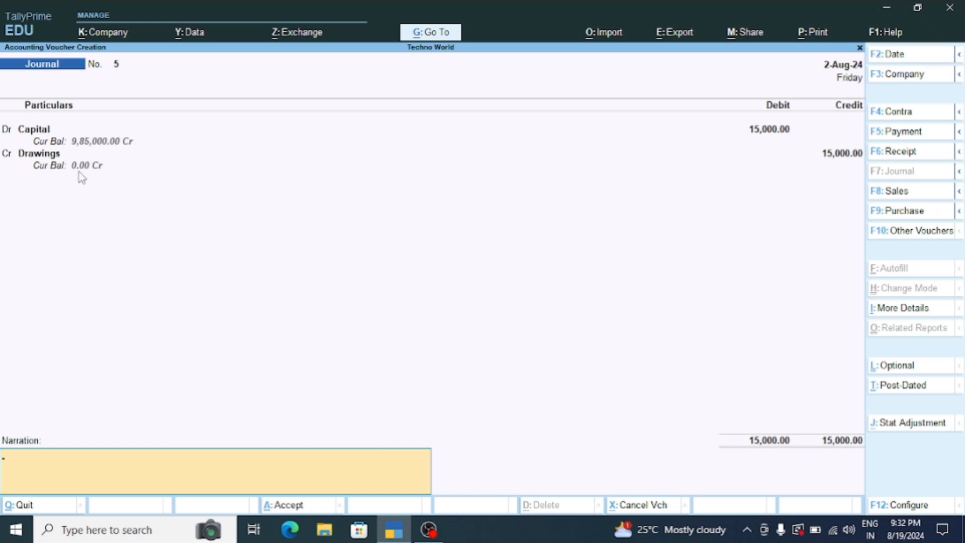
key(Return)
key(Return)
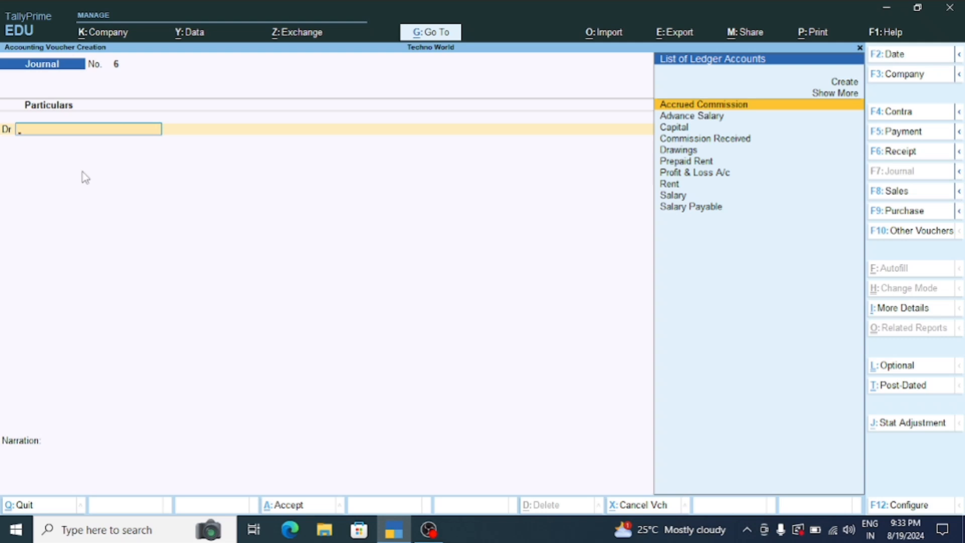
Record a payment voucher debiting Salary Payable 10,000 and crediting Cash 10,000, without a narration
click(896, 132)
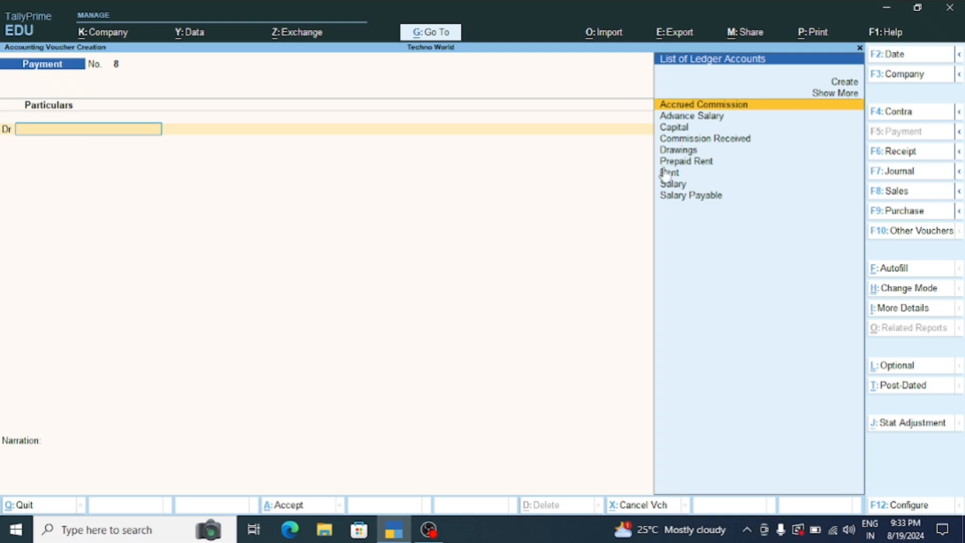
click(703, 197)
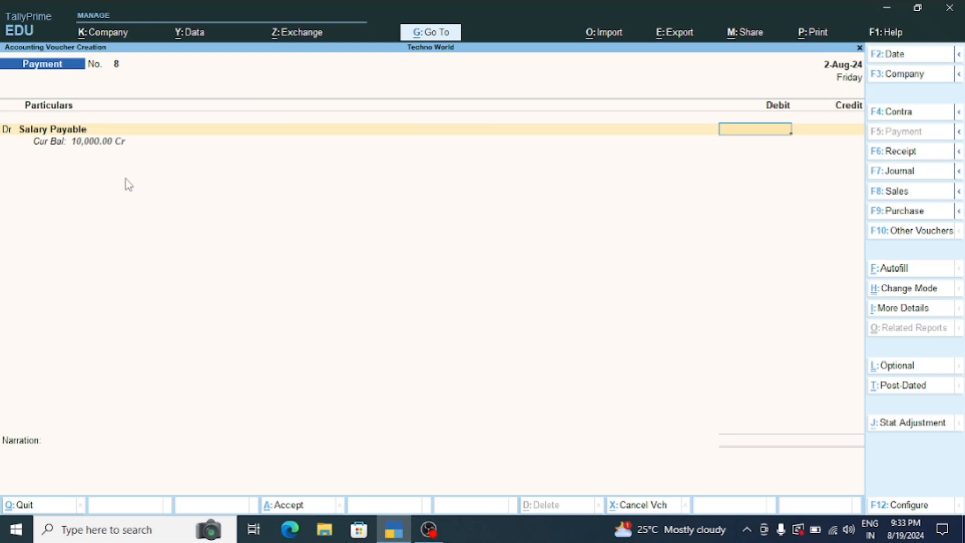
text(10000)
key(Return)
key(Return)
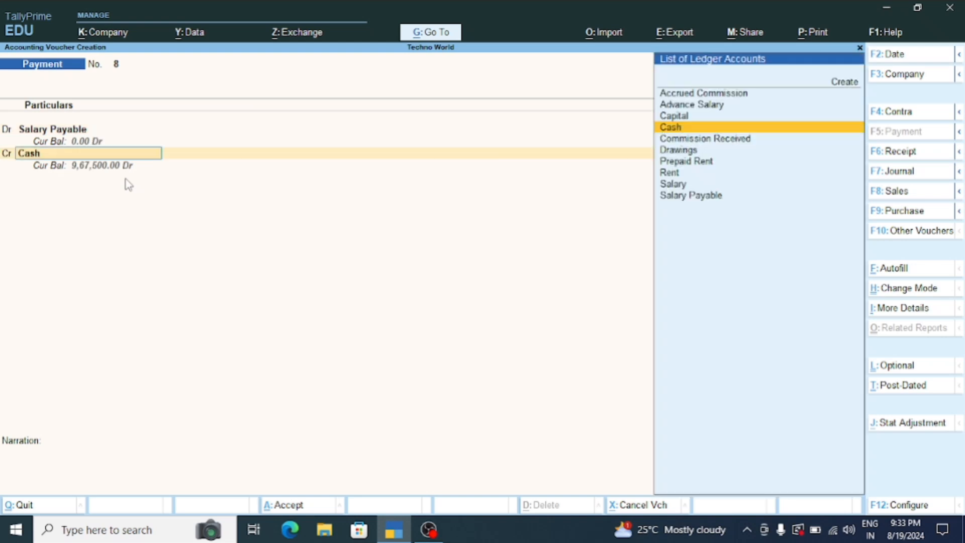
key(Return)
key(Return)
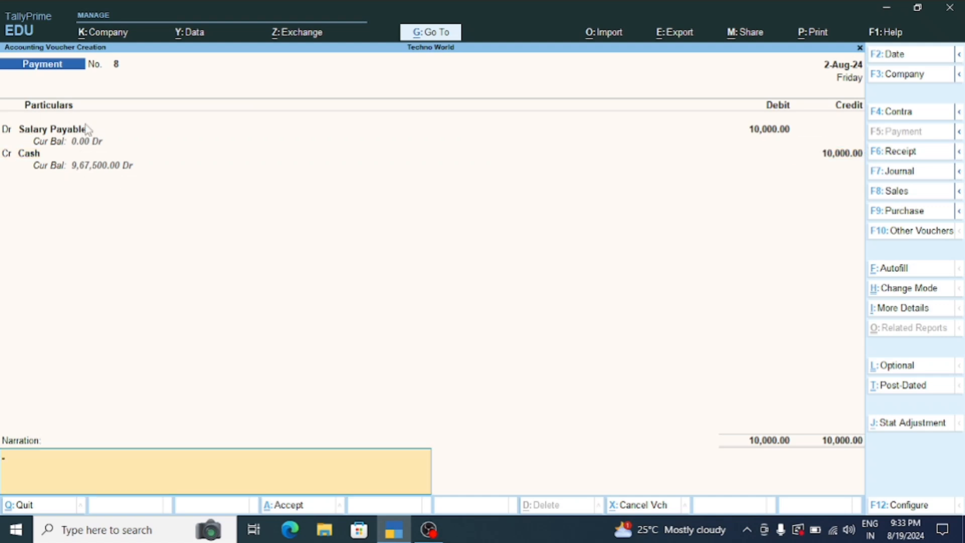
key(Return)
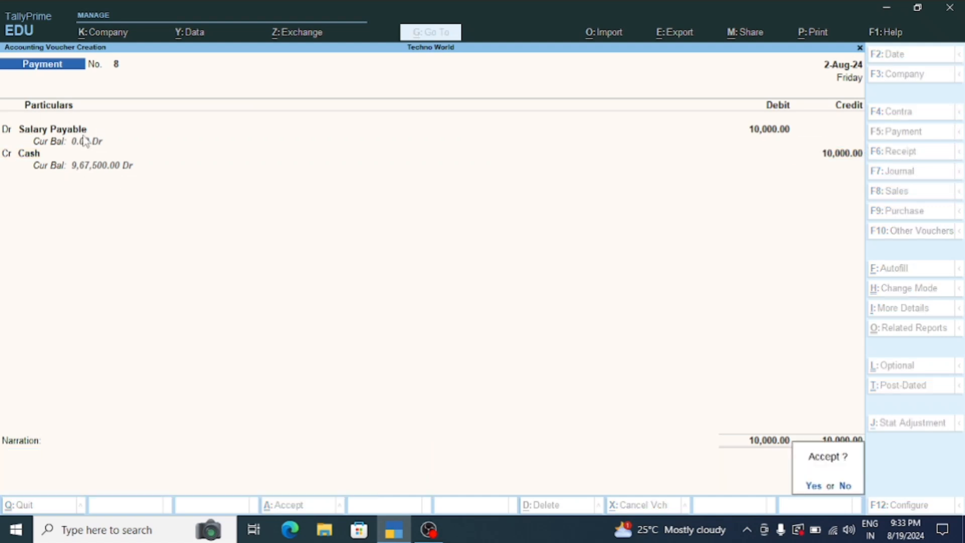
key(Return)
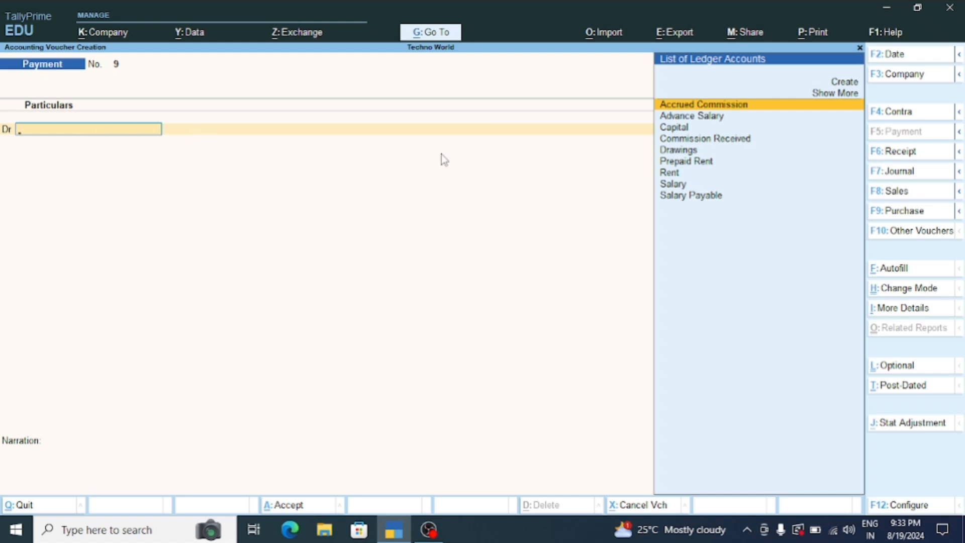
Record a receipt voucher crediting Accrued Commission 2,000 and debiting Cash 2,000, without a narration
click(899, 158)
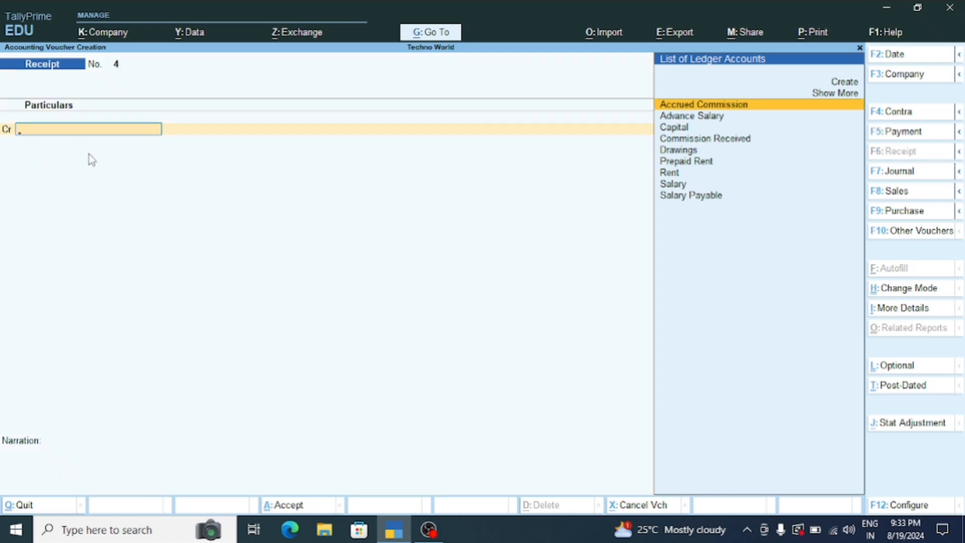
key(Return)
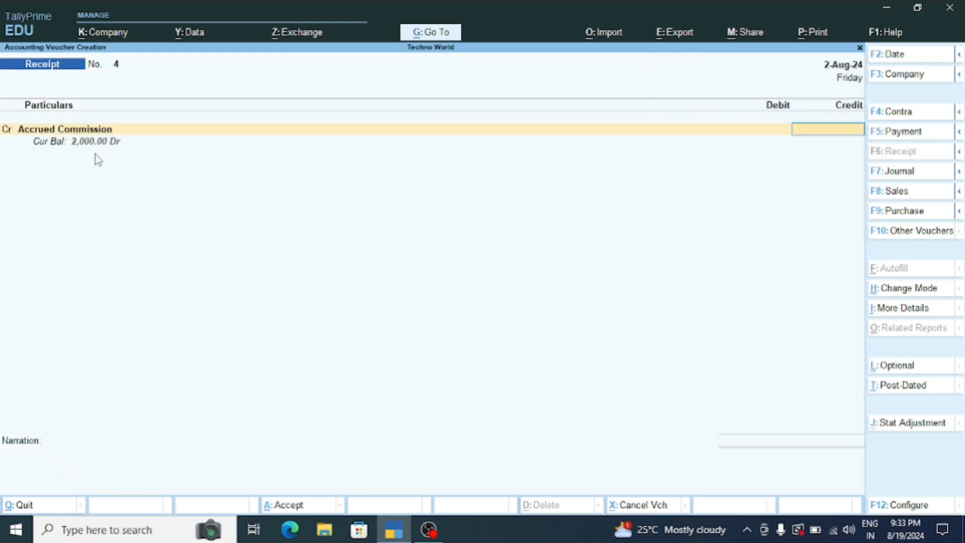
text(20000)
key(Return)
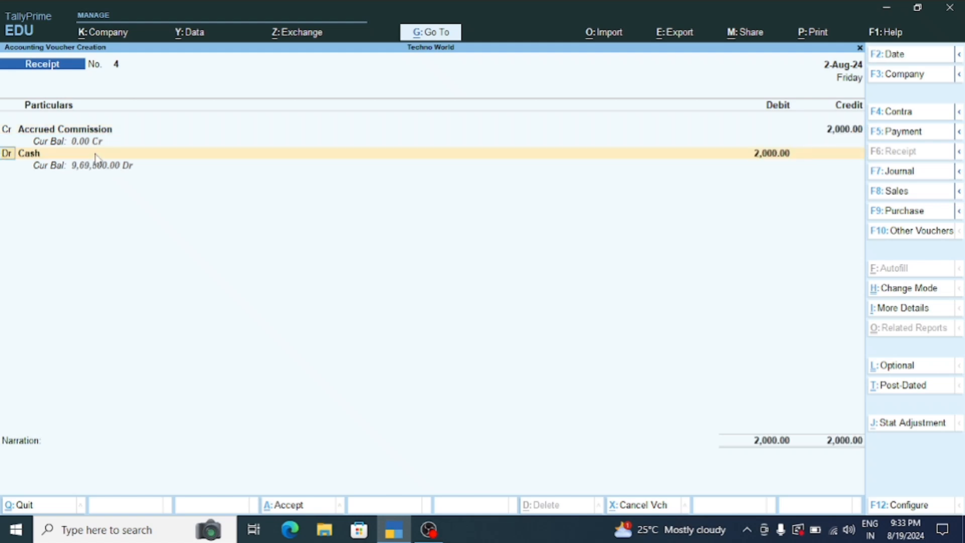
key(Return)
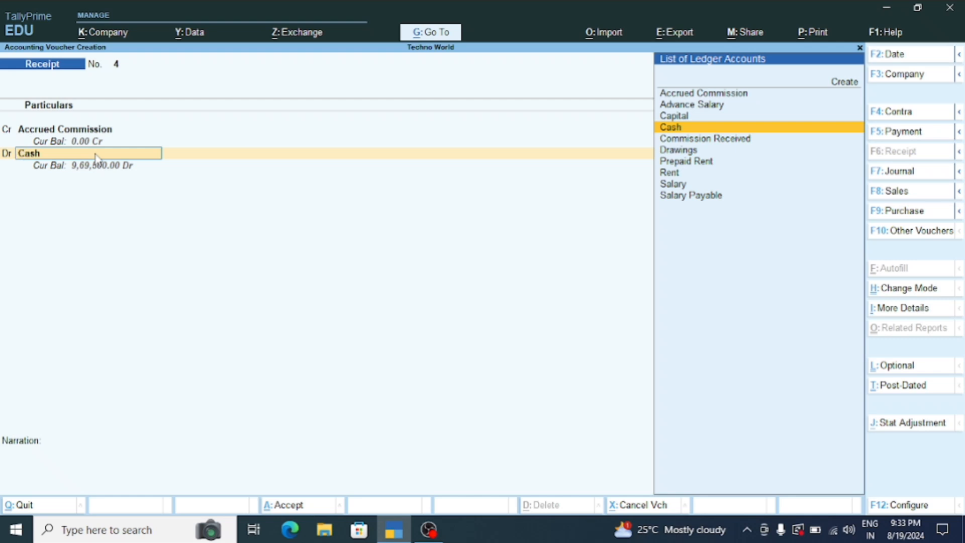
key(Return)
key(Return)
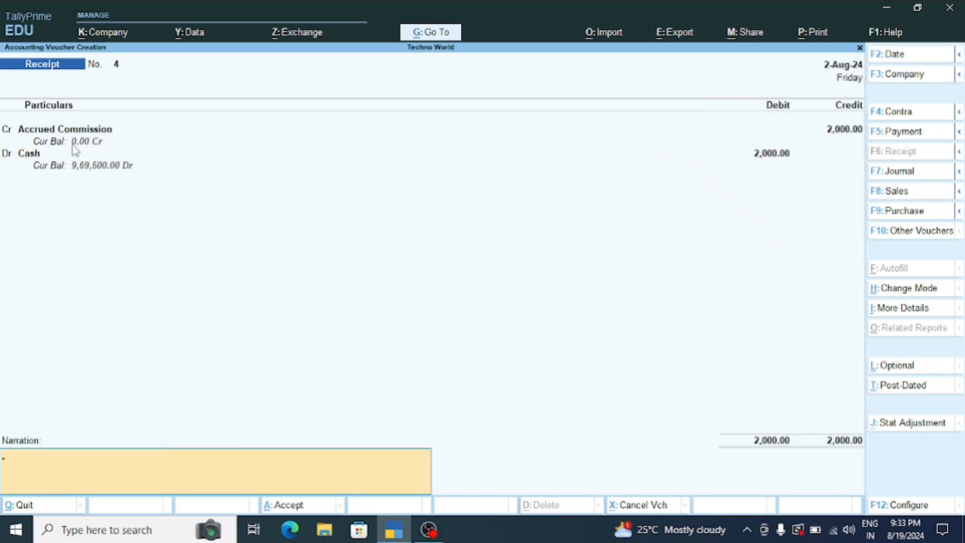
key(Return)
key(Return)
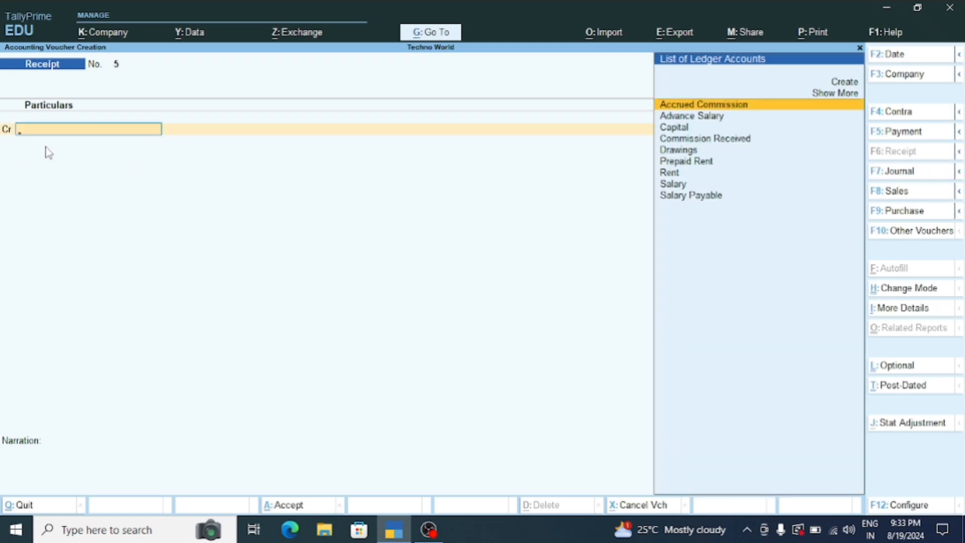
Leave voucher entry and examine Techno World's balance sheet in detailed view
key(Escape)
key(Return)
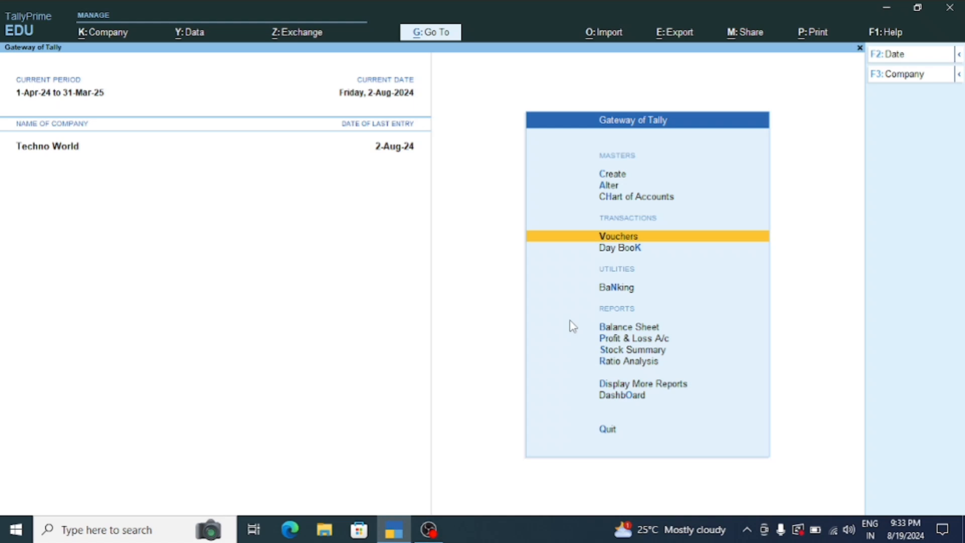
click(617, 328)
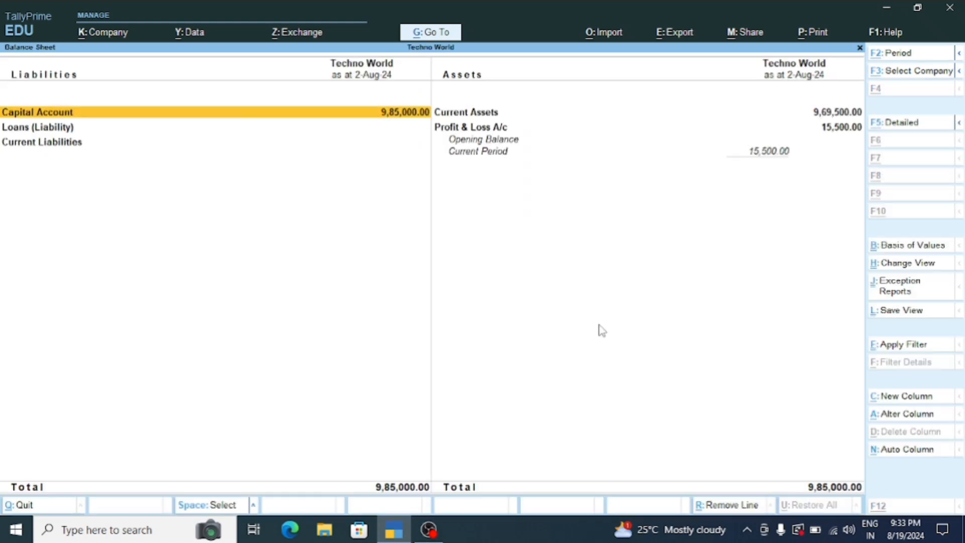
key(alt+F5)
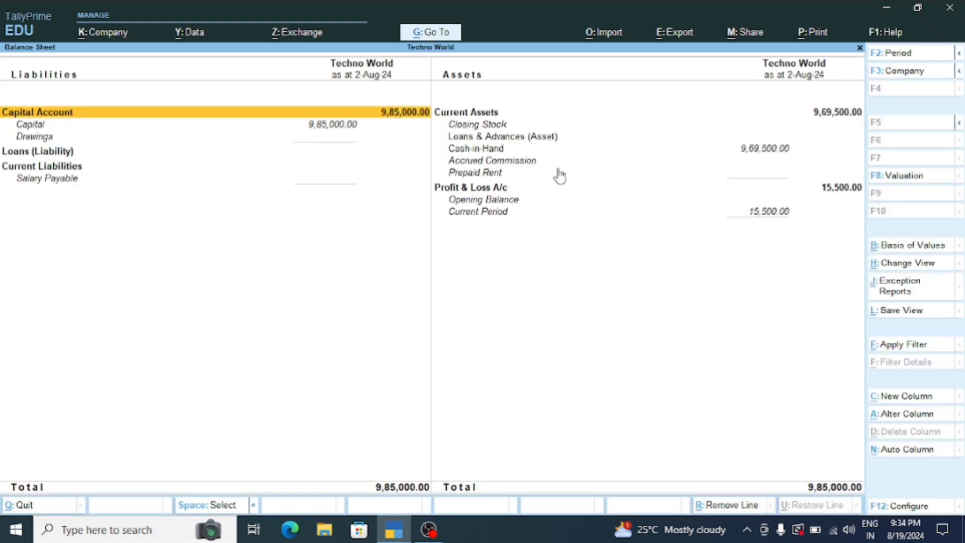